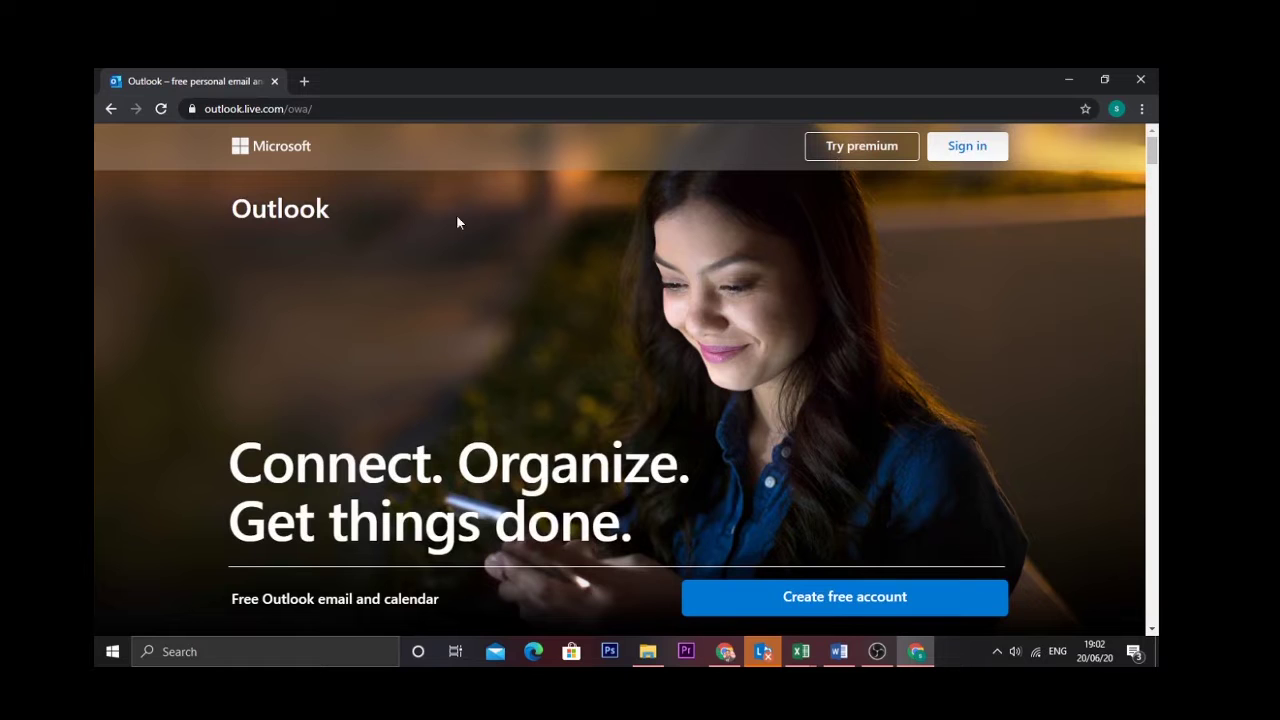
Go to the Microsoft sign-in page and choose to create a new account
{"action": "left_click_drag", "start_coordinate": [1152, 150], "coordinate": [1137, 77]}
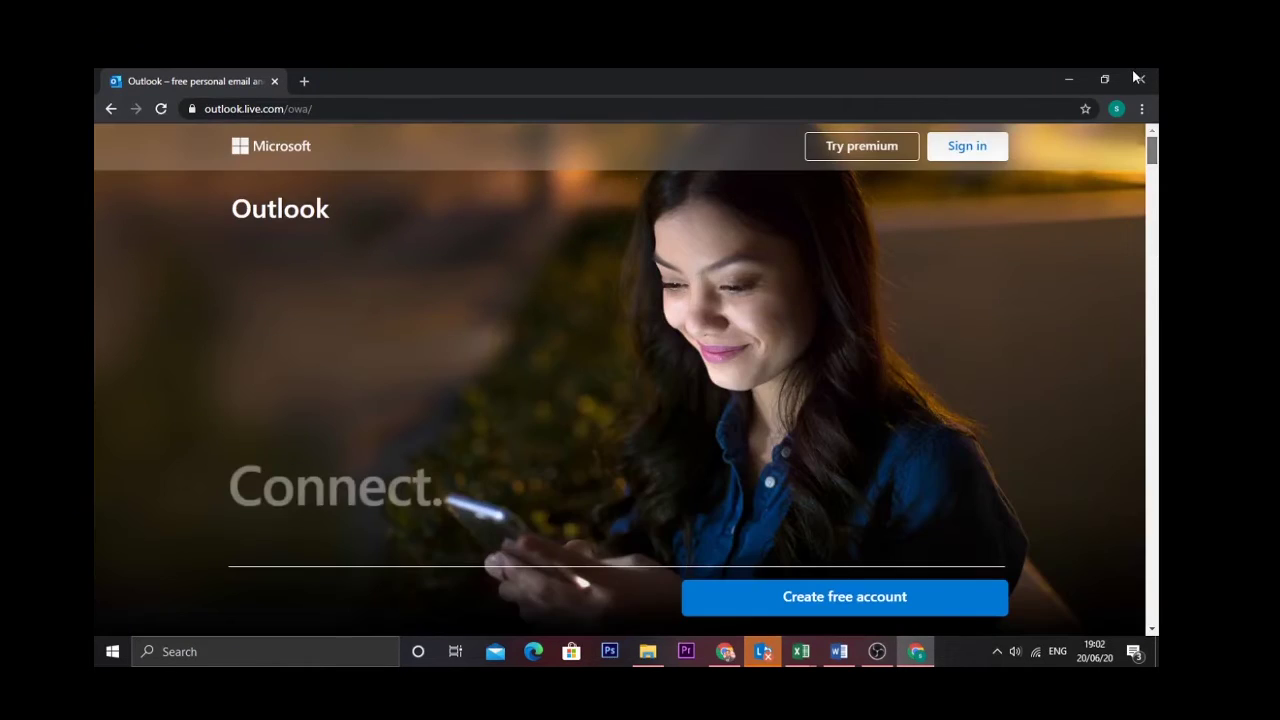
{"action": "left_click", "coordinate": [981, 148]}
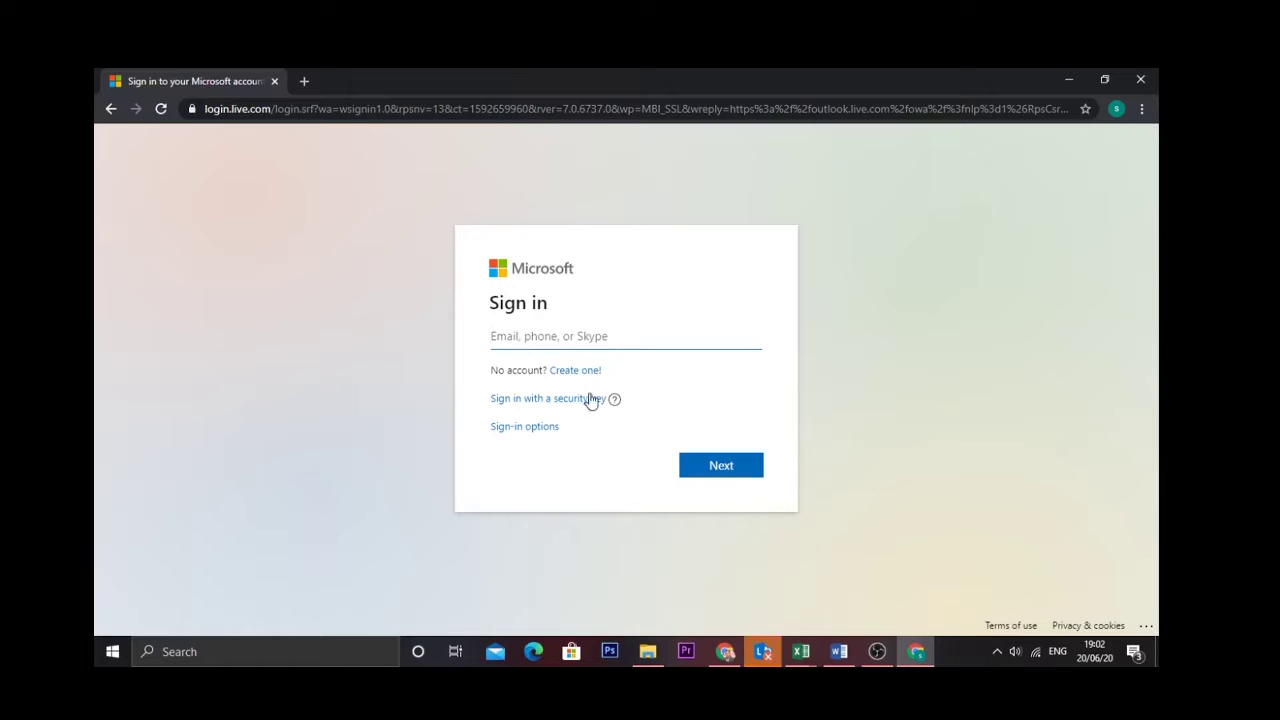
{"action": "left_click", "coordinate": [581, 378]}
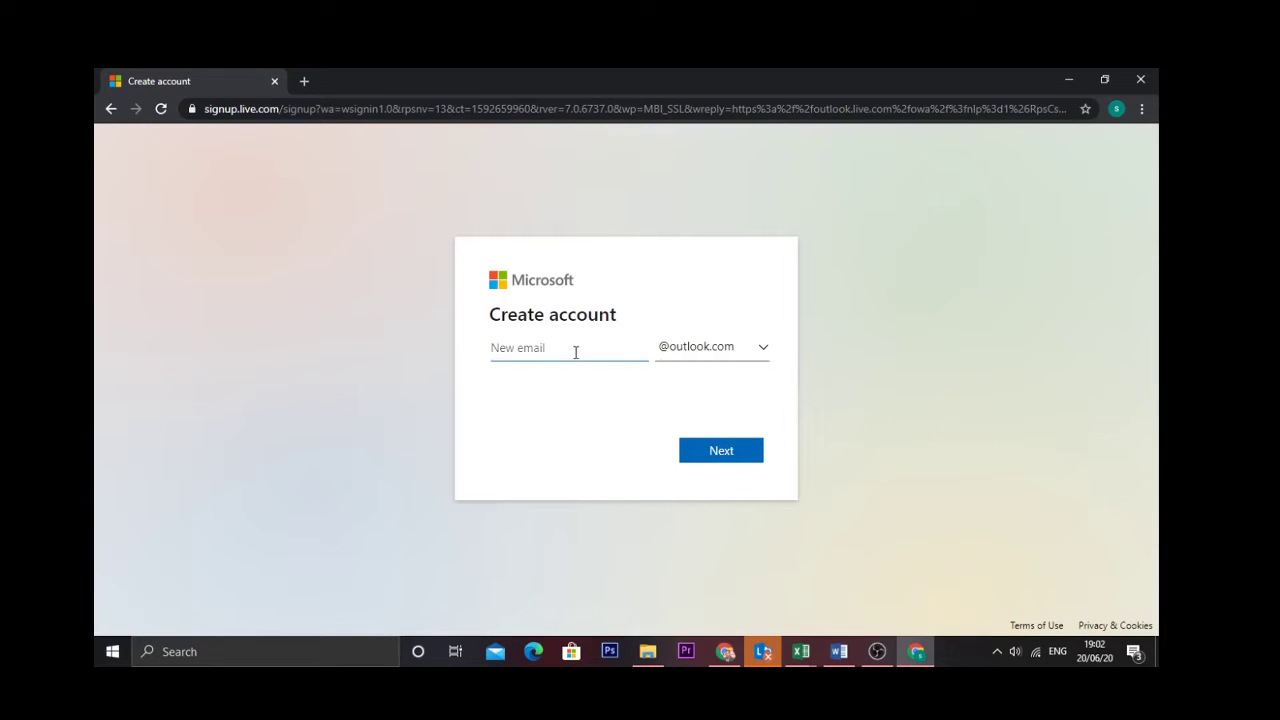
Choose a new outlook.com username, appending '01' after the first choice proved taken
{"action": "left_click", "coordinate": [733, 452]}
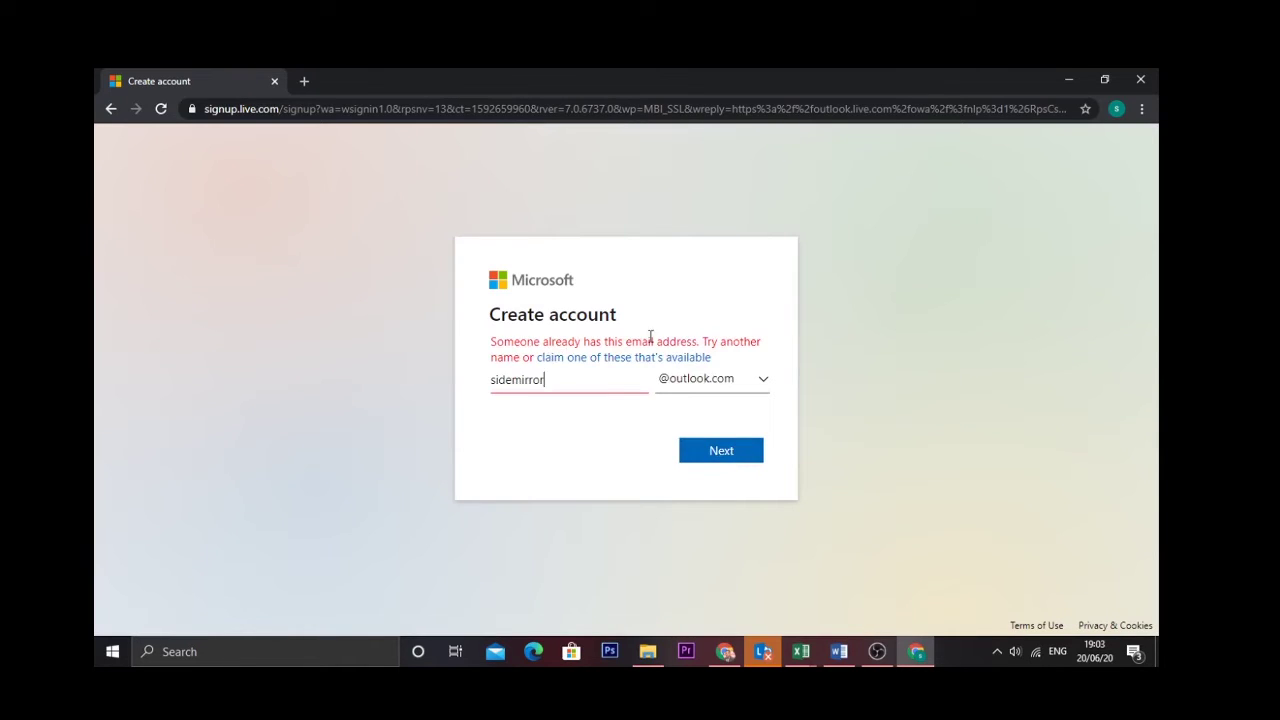
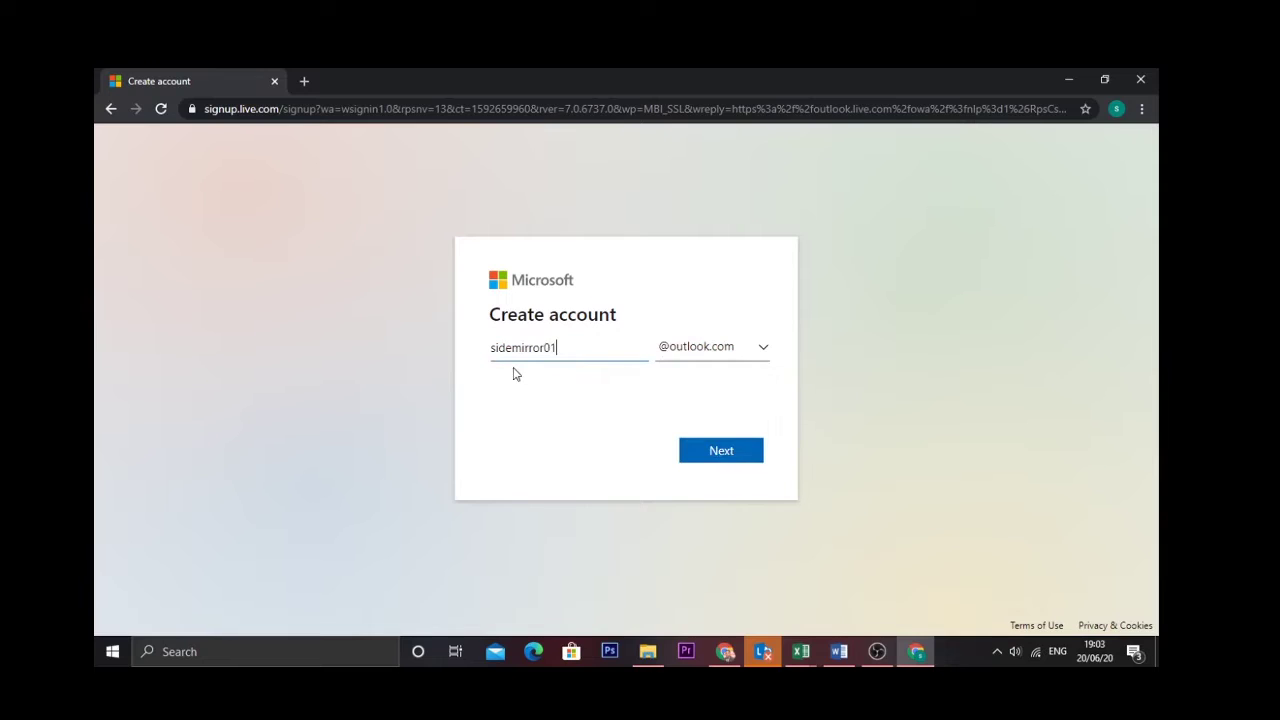
{"action": "left_click", "coordinate": [738, 452]}
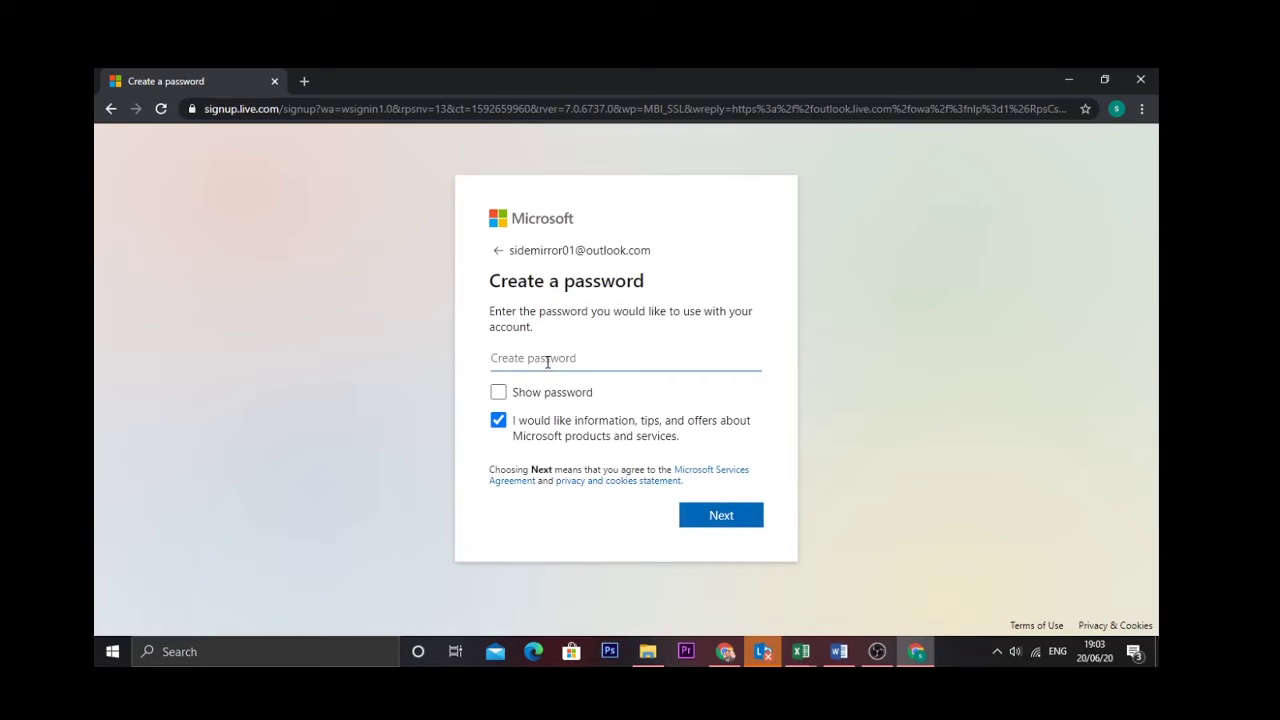
Set the account password, enter first and last name, and dismiss Chrome's save-password prompt
{"action": "type", "text": "••••••"}
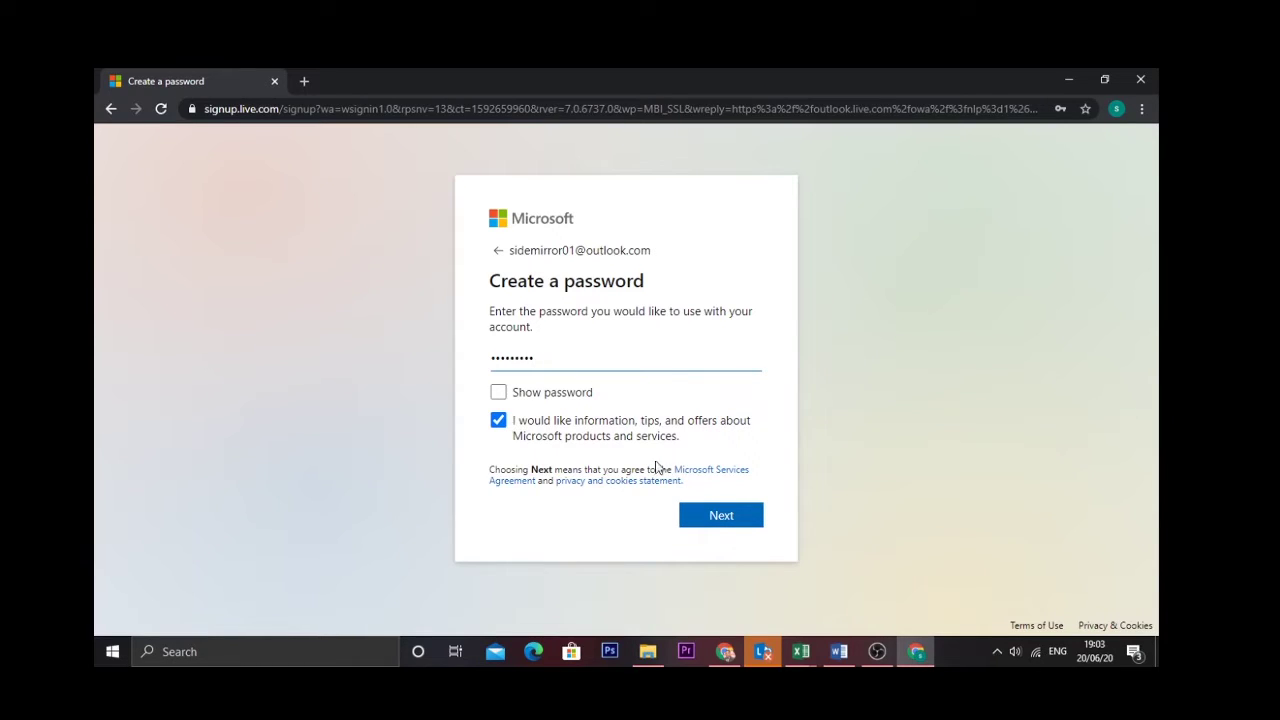
{"action": "left_click", "coordinate": [710, 515]}
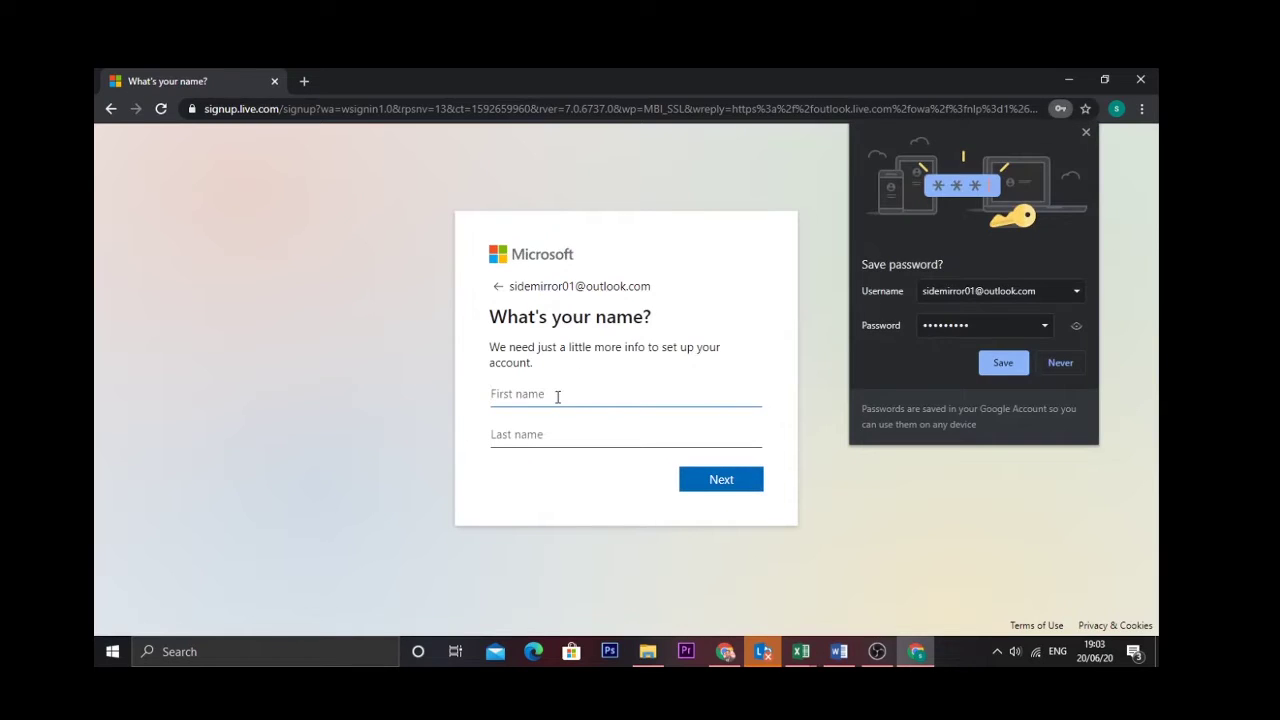
{"action": "type", "text": "side"}
{"action": "left_click", "coordinate": [571, 433]}
{"action": "type", "text": "mirror"}
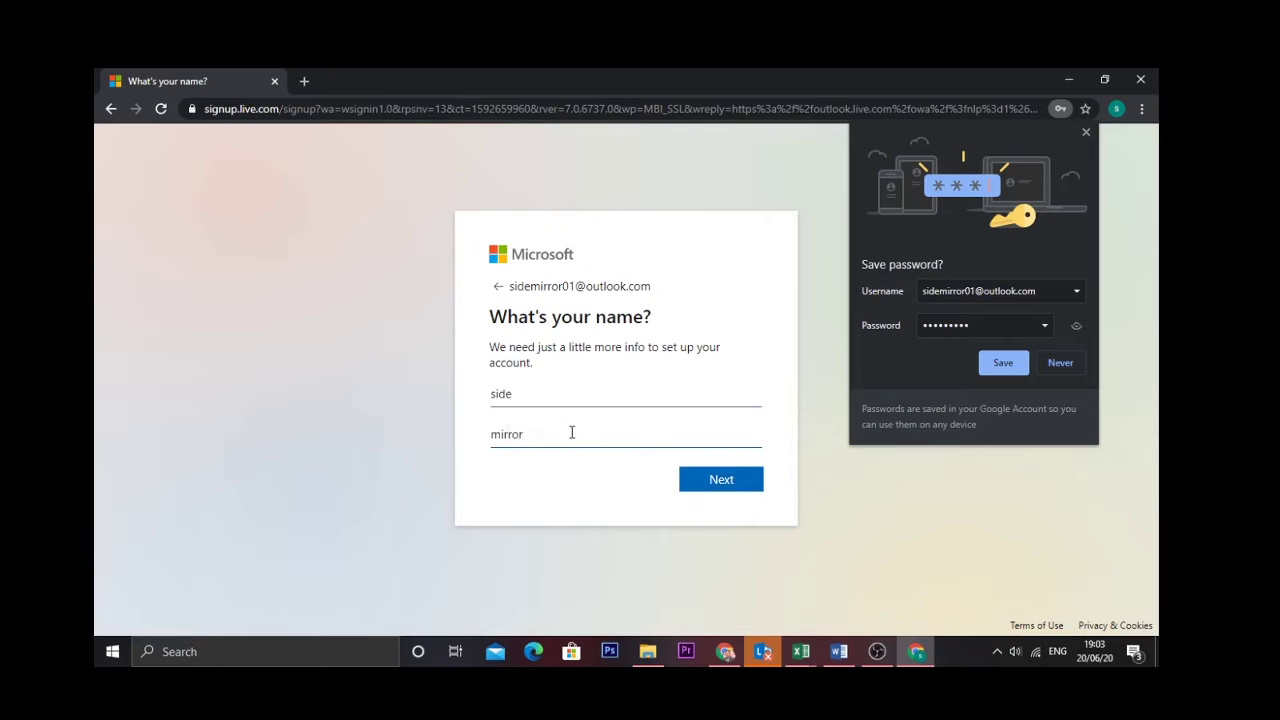
{"action": "left_click", "coordinate": [1010, 366]}
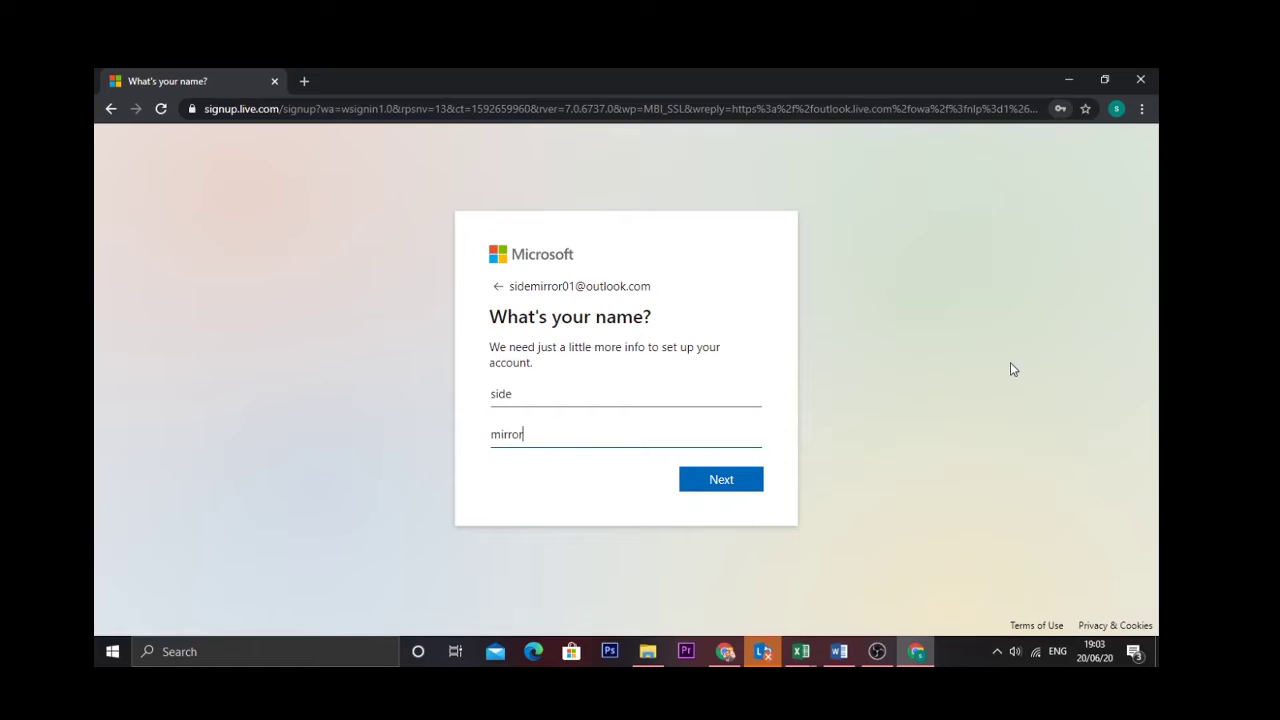
Submit the name, then enter birth date March 16, 2007 with Sri Lanka as country
{"action": "left_click", "coordinate": [736, 484]}
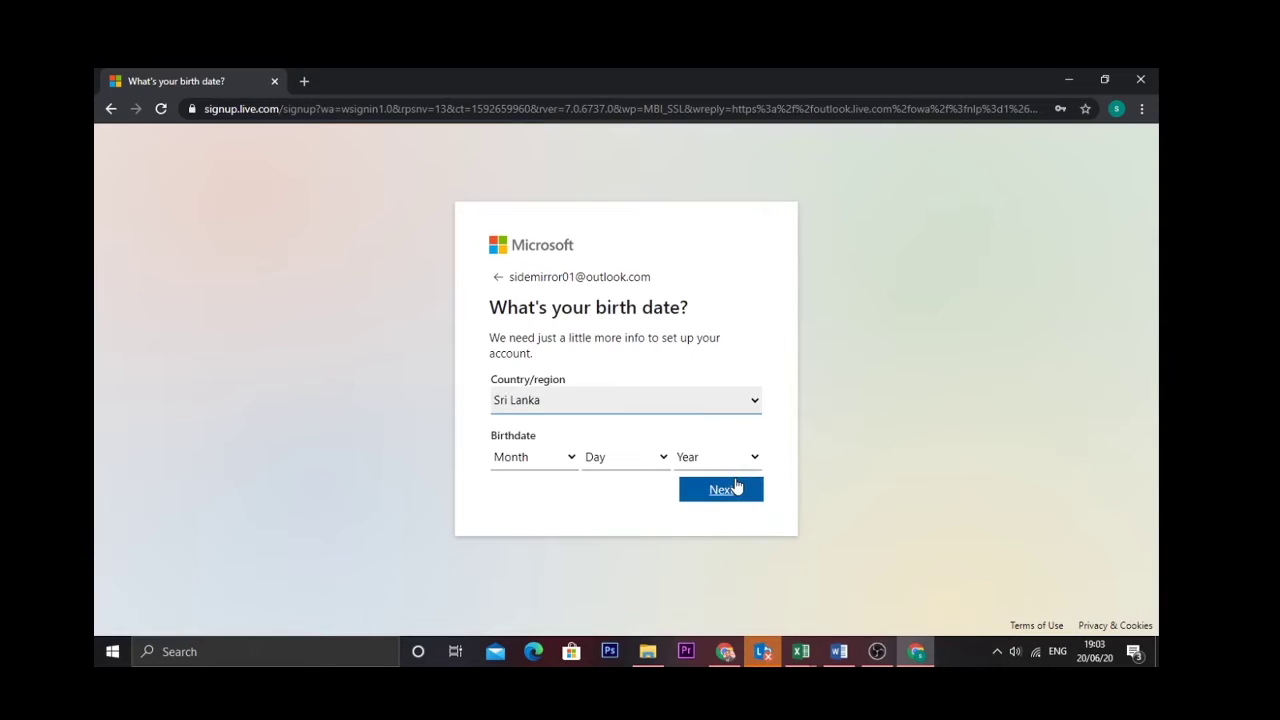
{"action": "left_click", "coordinate": [566, 457]}
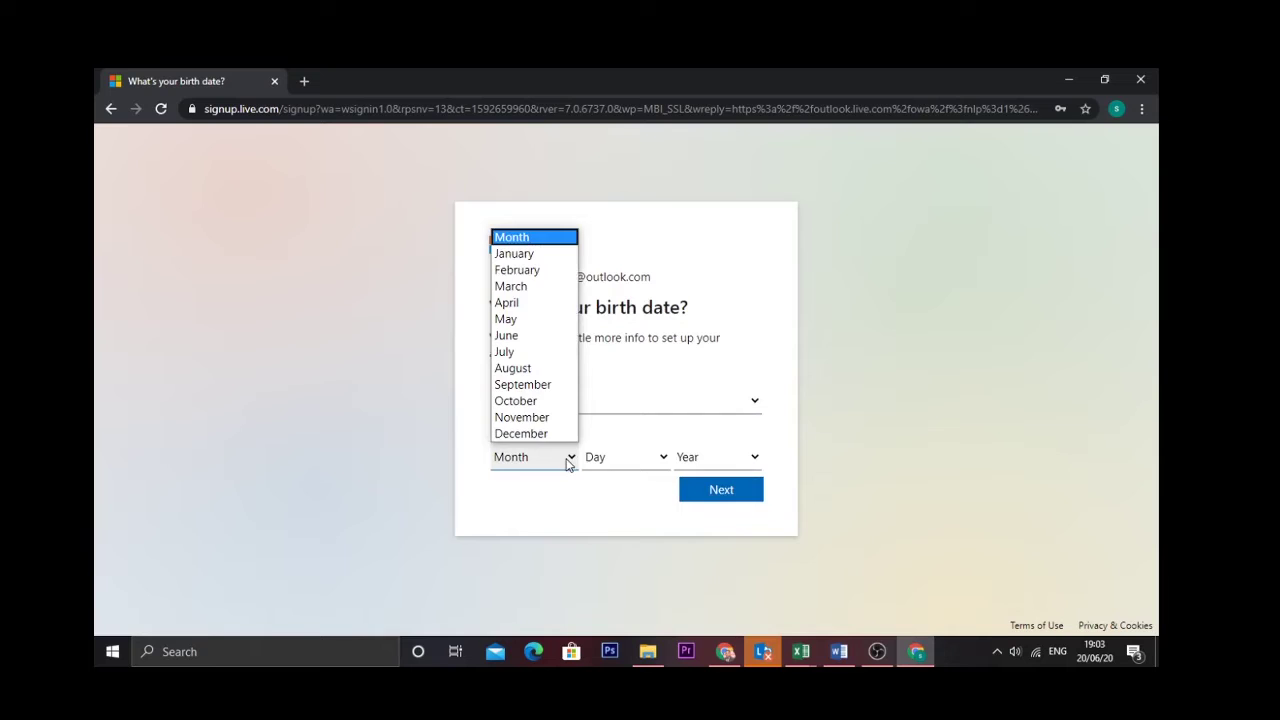
{"action": "left_click", "coordinate": [551, 289]}
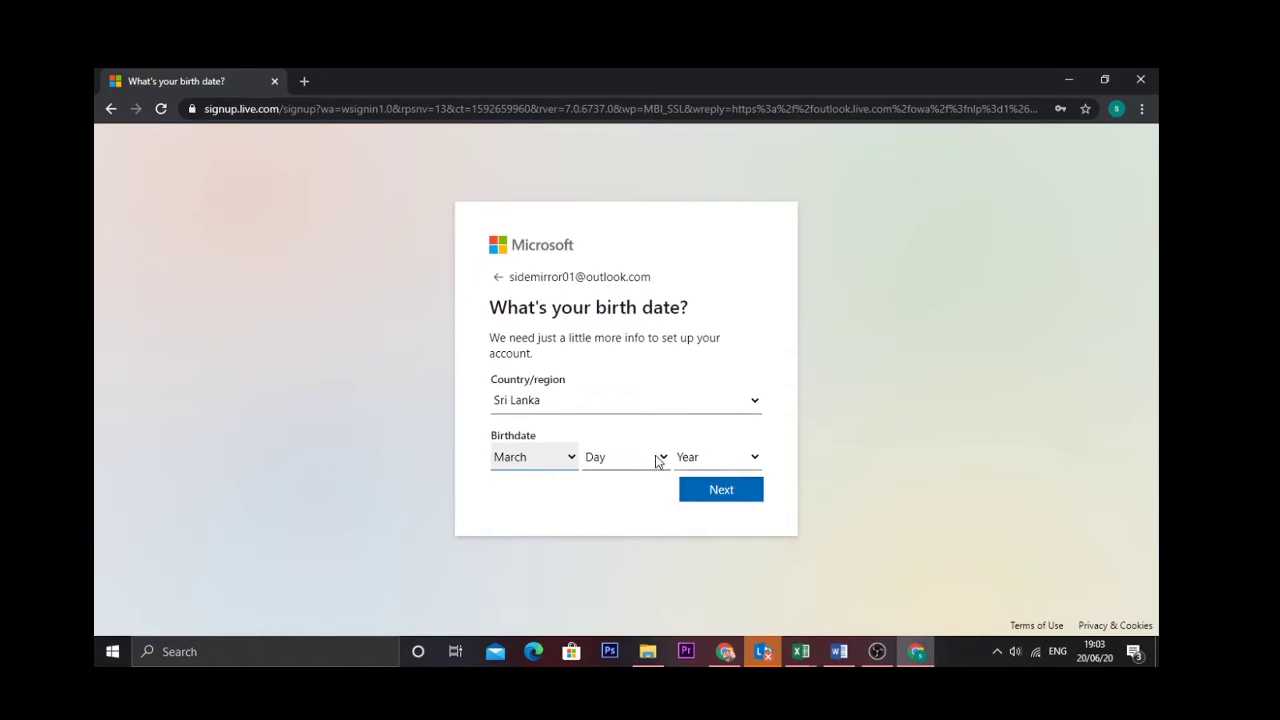
{"action": "left_click", "coordinate": [664, 457]}
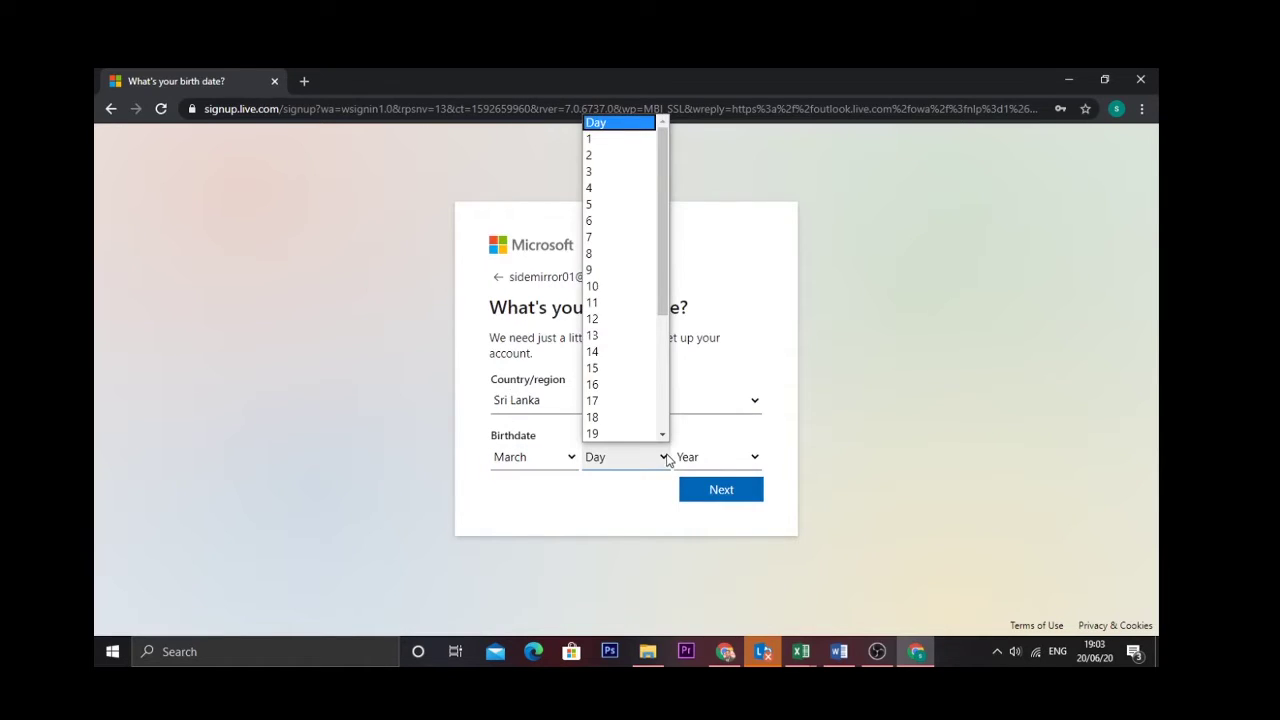
{"action": "left_click", "coordinate": [643, 390]}
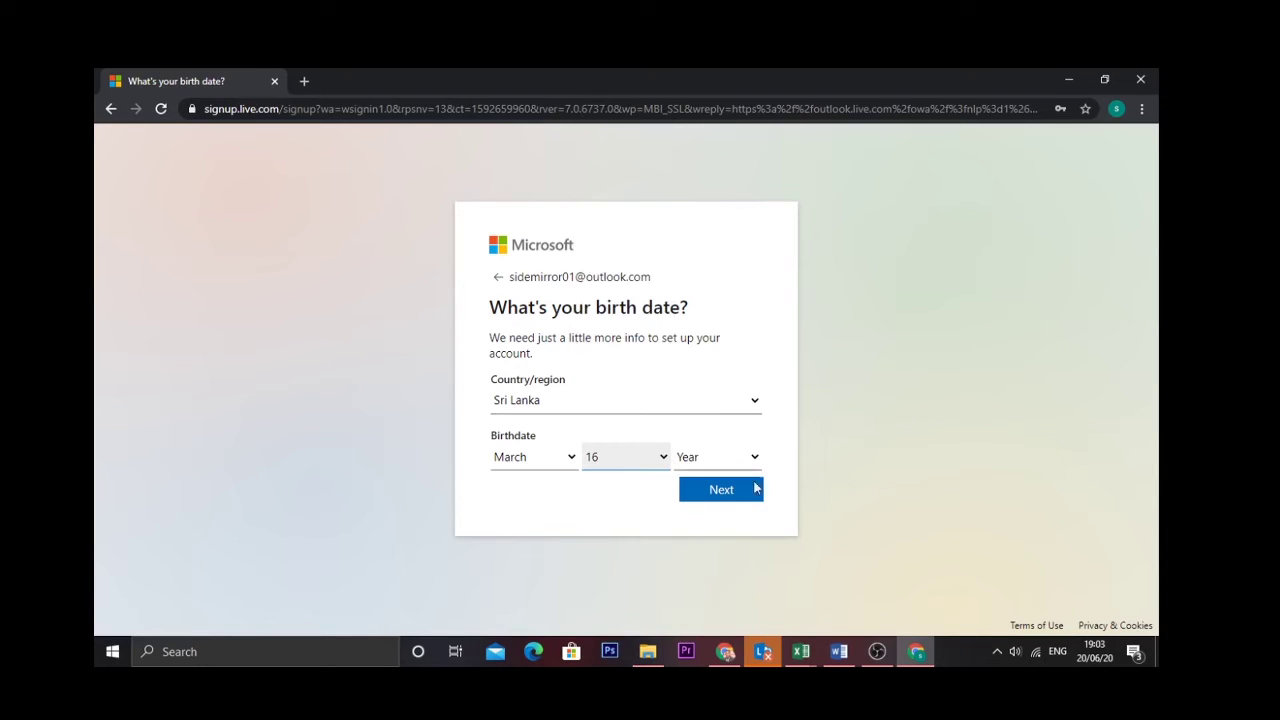
{"action": "left_click", "coordinate": [757, 467]}
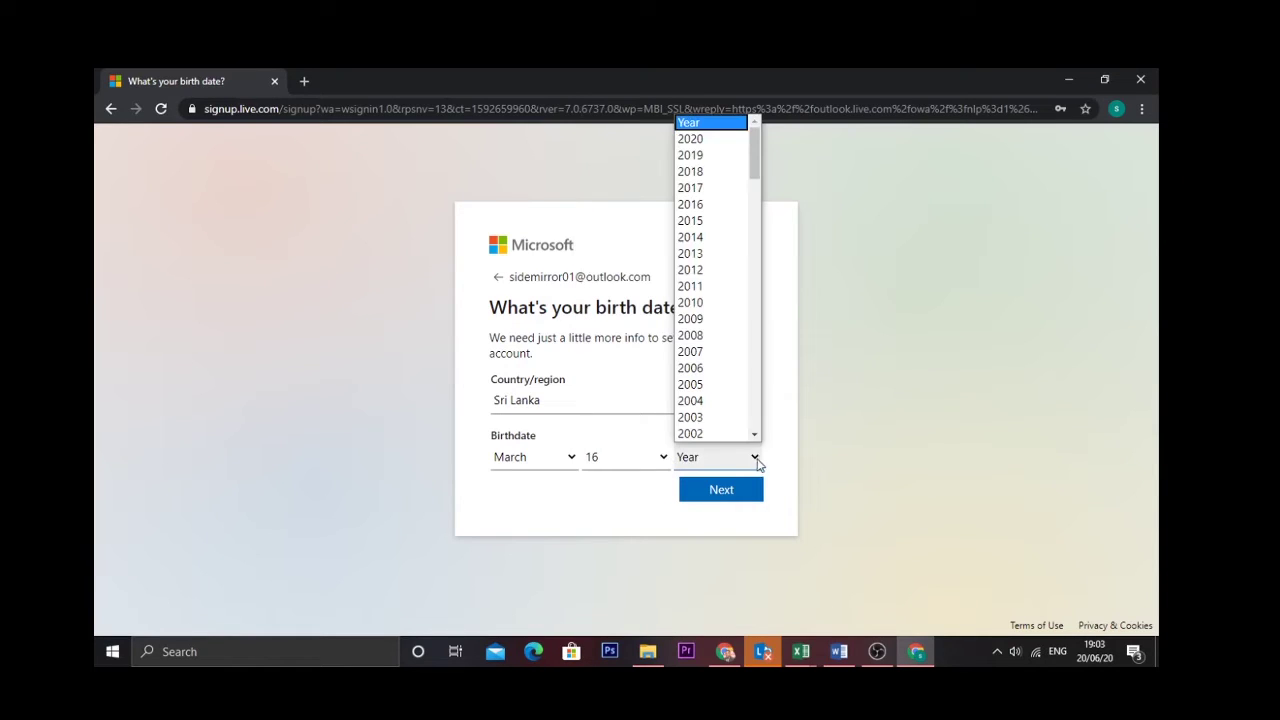
{"action": "left_click", "coordinate": [736, 361]}
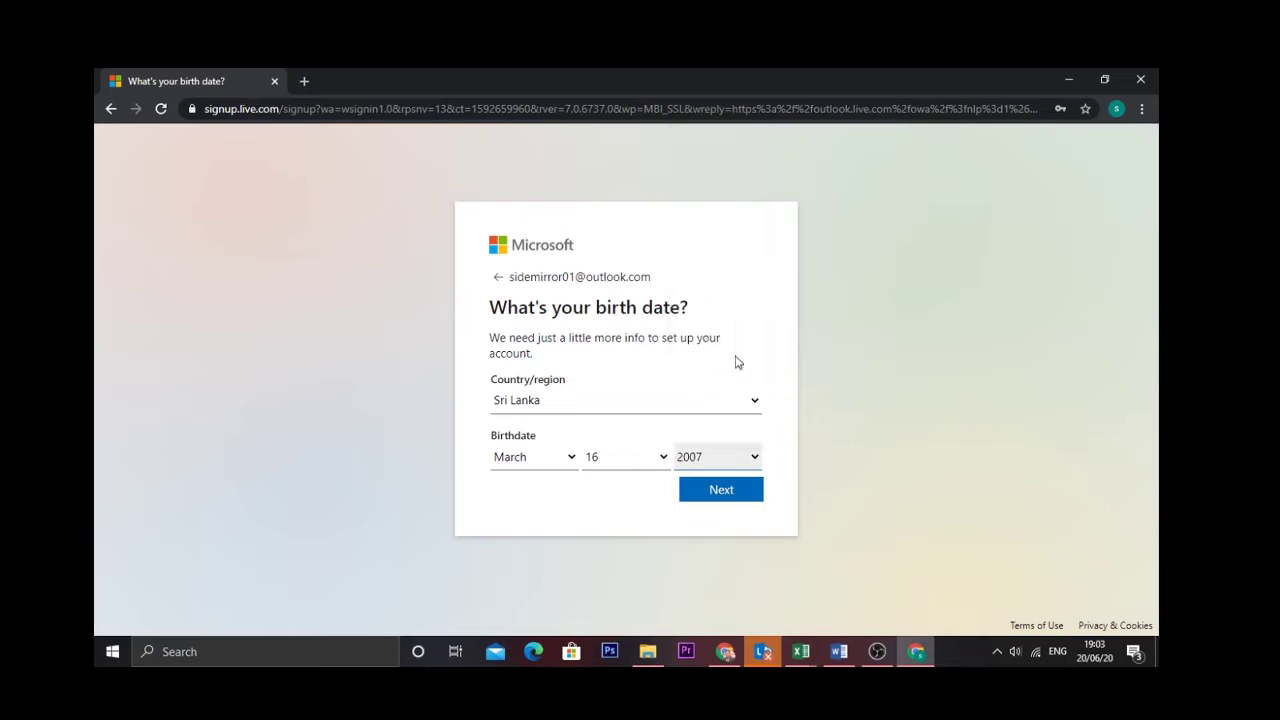
{"action": "left_click", "coordinate": [726, 493]}
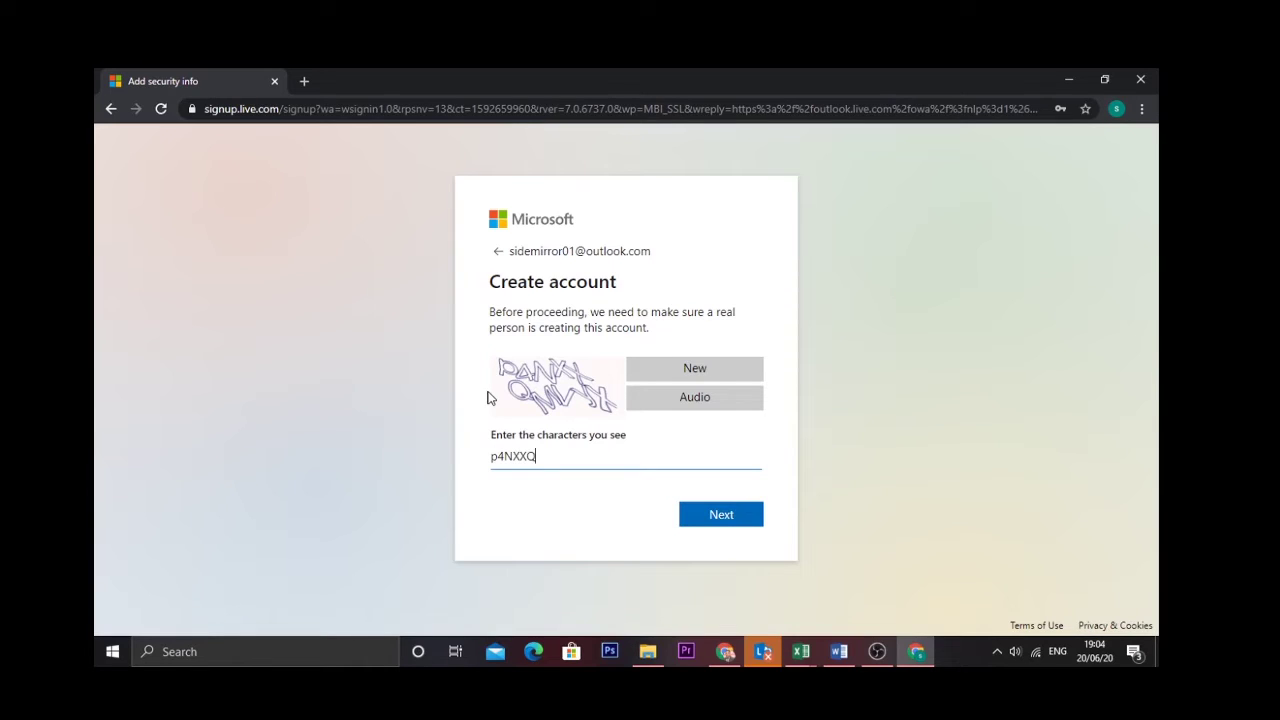
Type the challenge image's characters and submit the human-verification check
{"action": "type", "text": "M"}
{"action": "type", "text": "X"}
{"action": "left_click", "coordinate": [728, 518]}
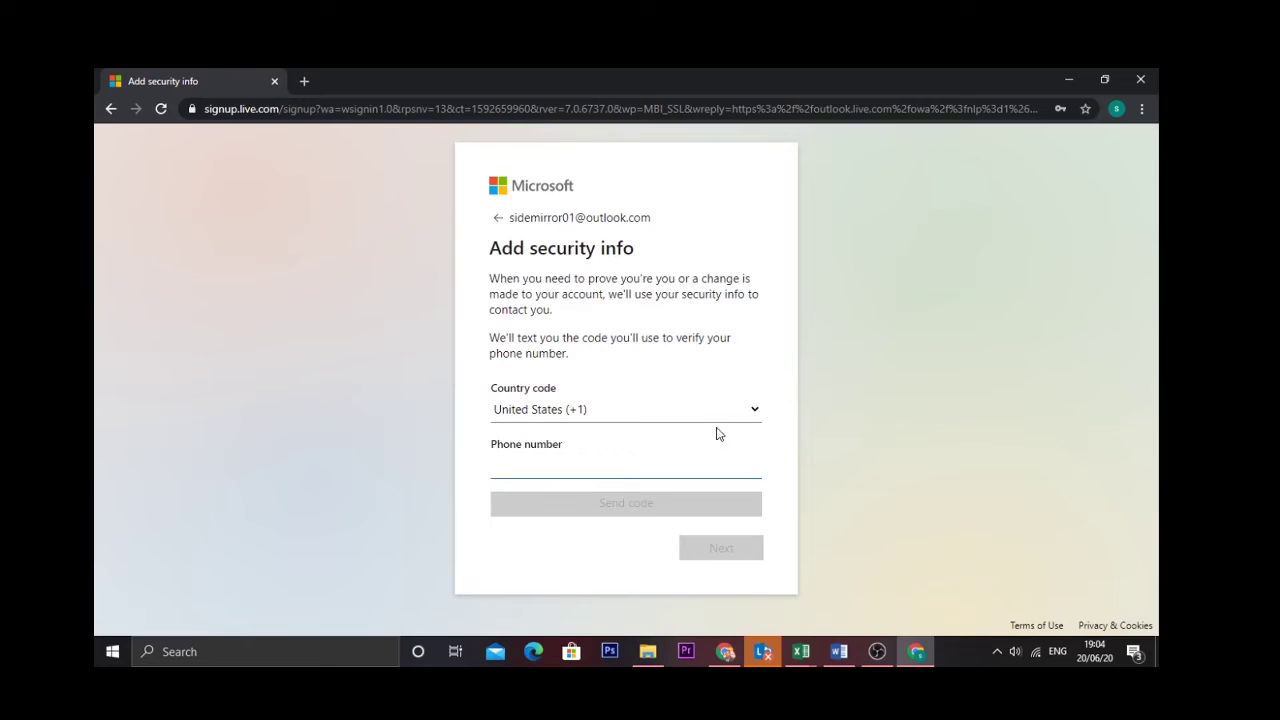
Enter the phone number and request a verification code by text message
{"action": "left_click", "coordinate": [756, 411]}
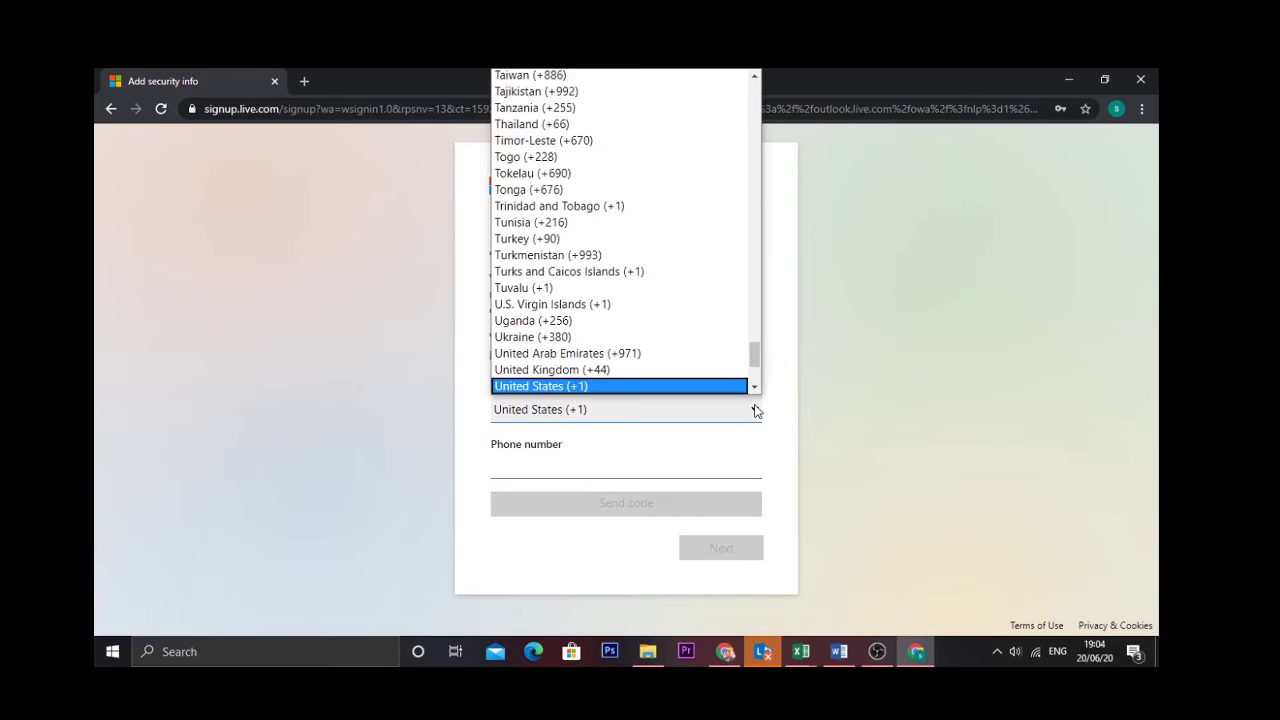
{"action": "left_click_drag", "start_coordinate": [755, 352], "coordinate": [737, 189]}
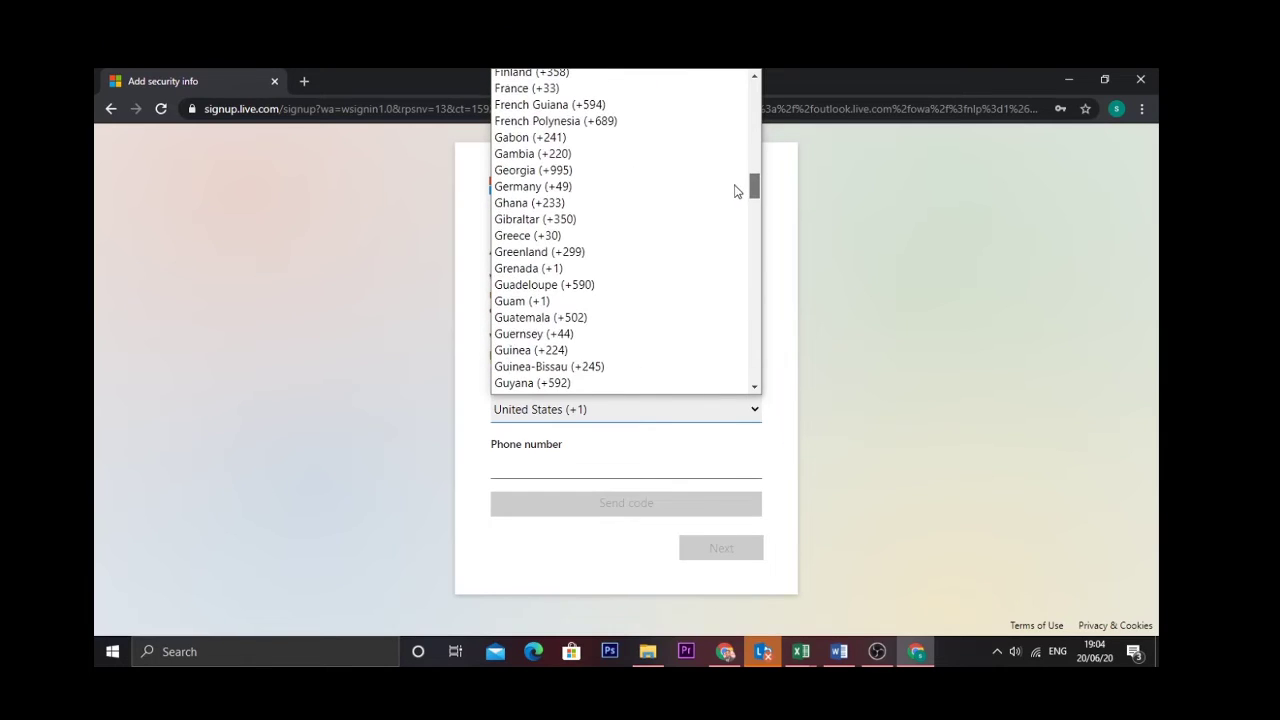
{"action": "left_click", "coordinate": [600, 467]}
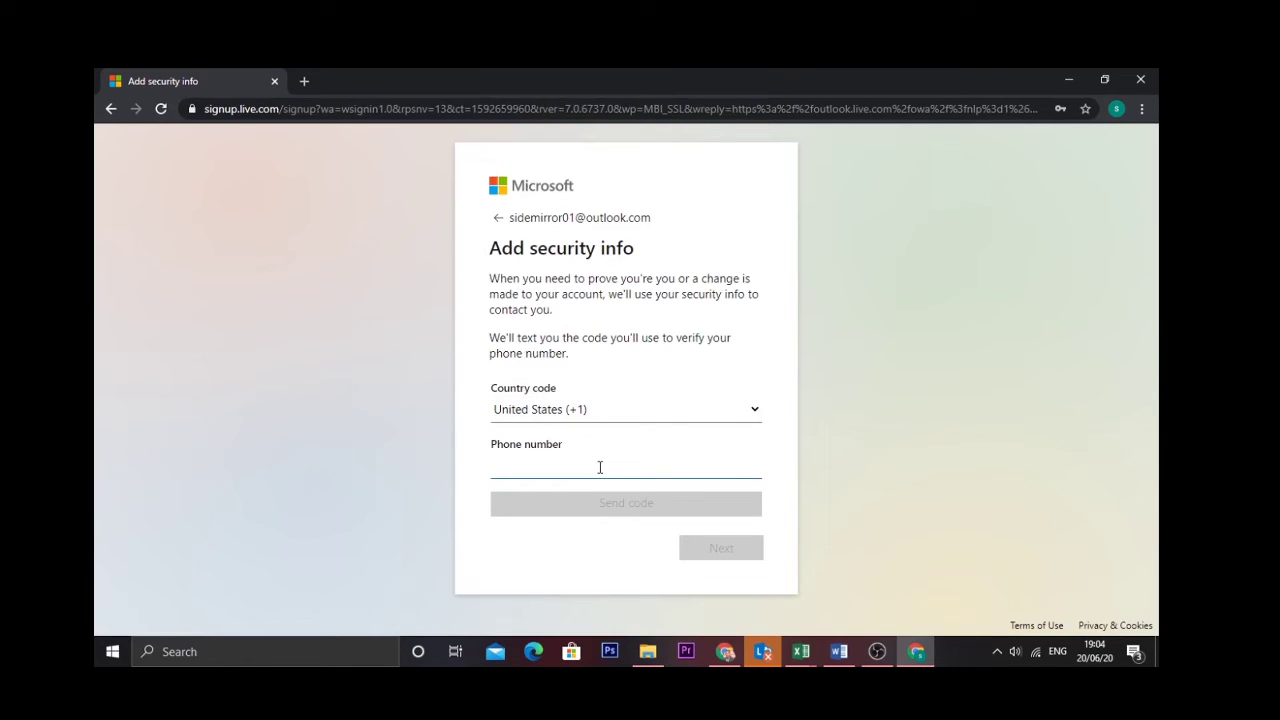
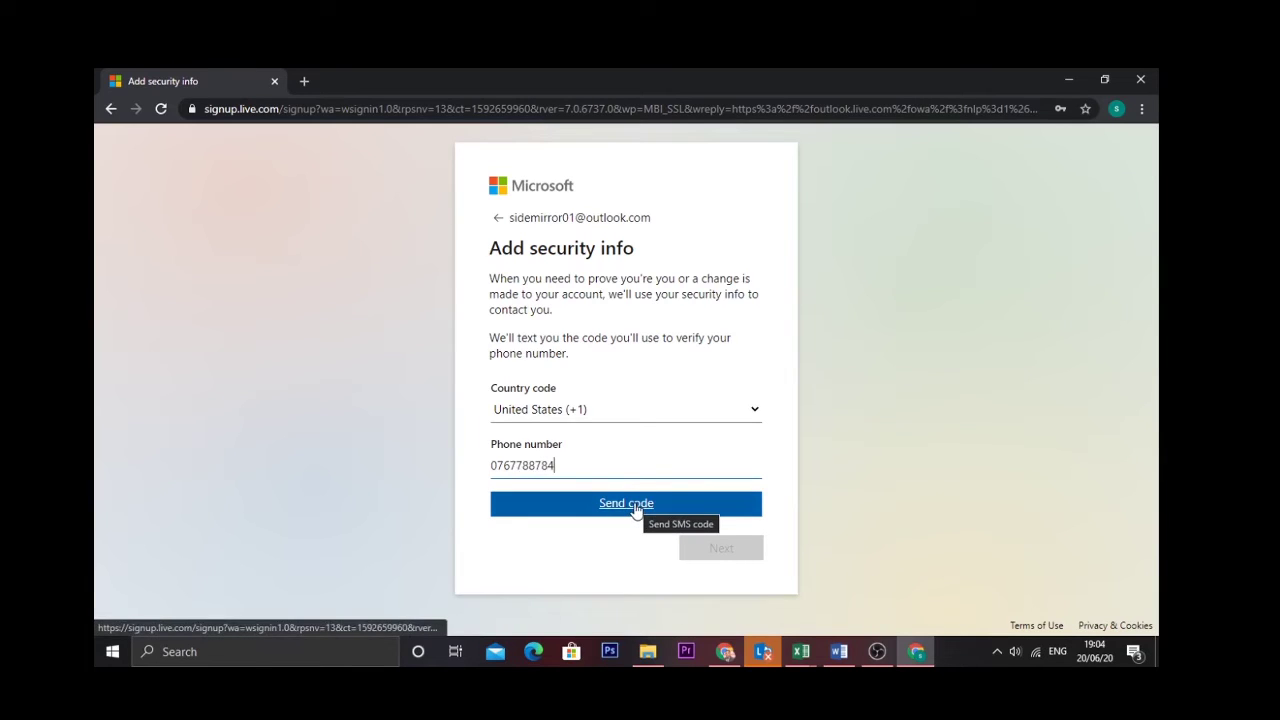
{"action": "left_click", "coordinate": [634, 505]}
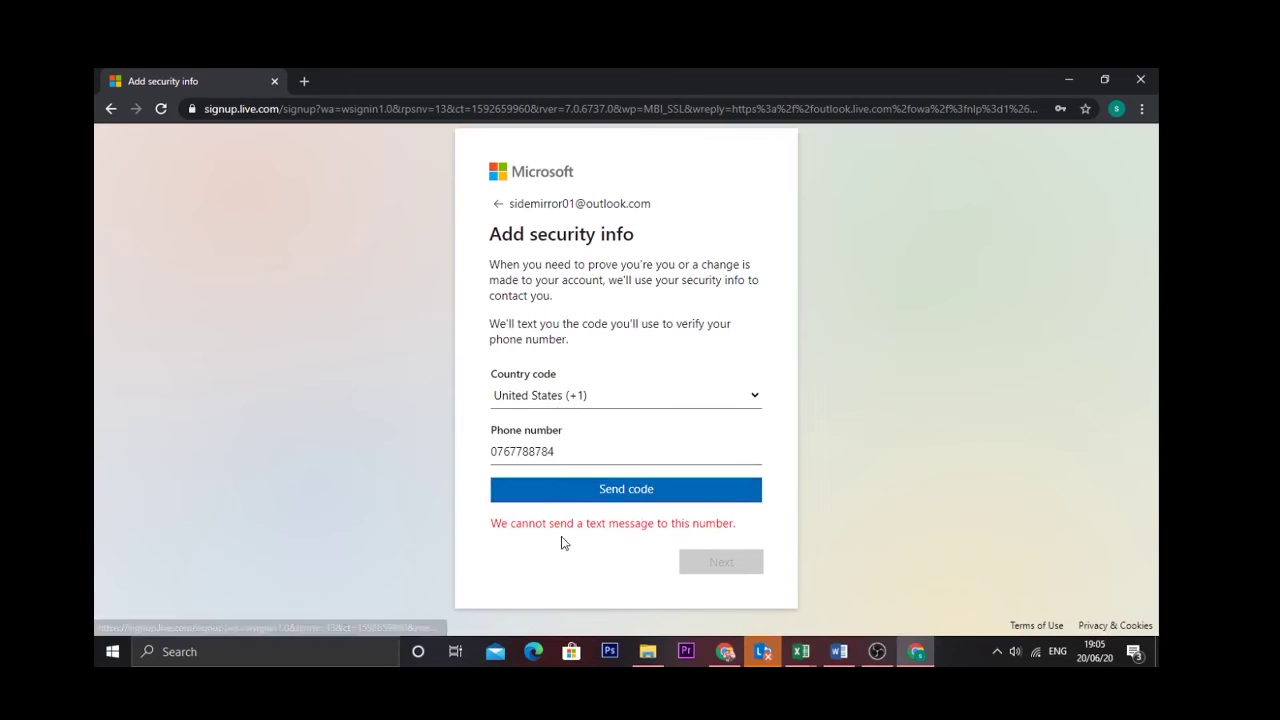
Switch the country code to Sri Lanka (+94) and request the code again
{"action": "left_click", "coordinate": [752, 395]}
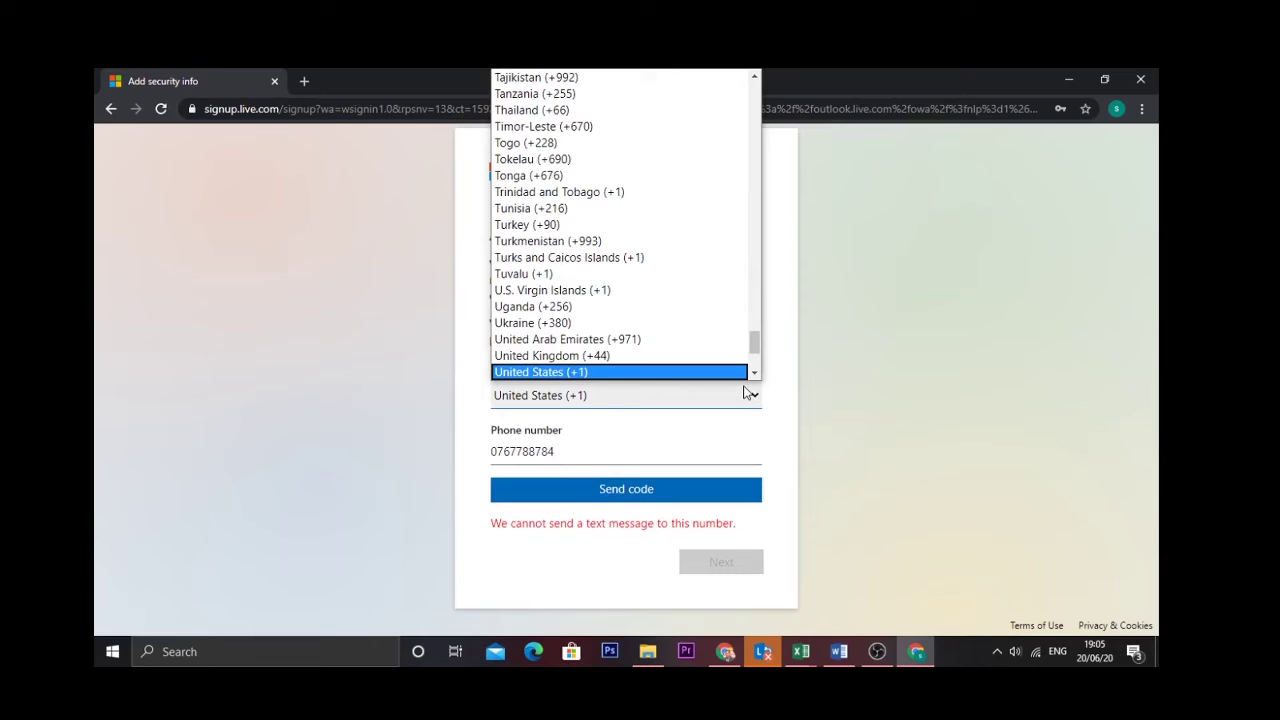
{"action": "left_click_drag", "start_coordinate": [757, 340], "coordinate": [600, 337]}
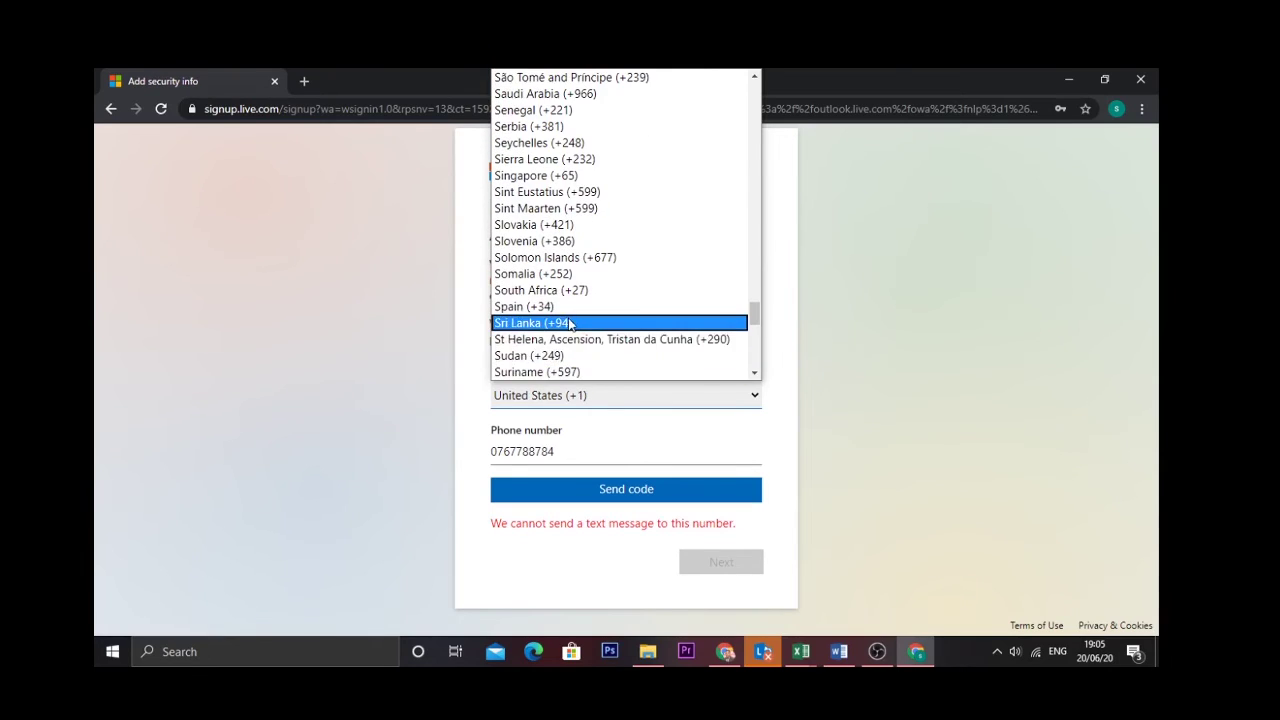
{"action": "left_click", "coordinate": [569, 322]}
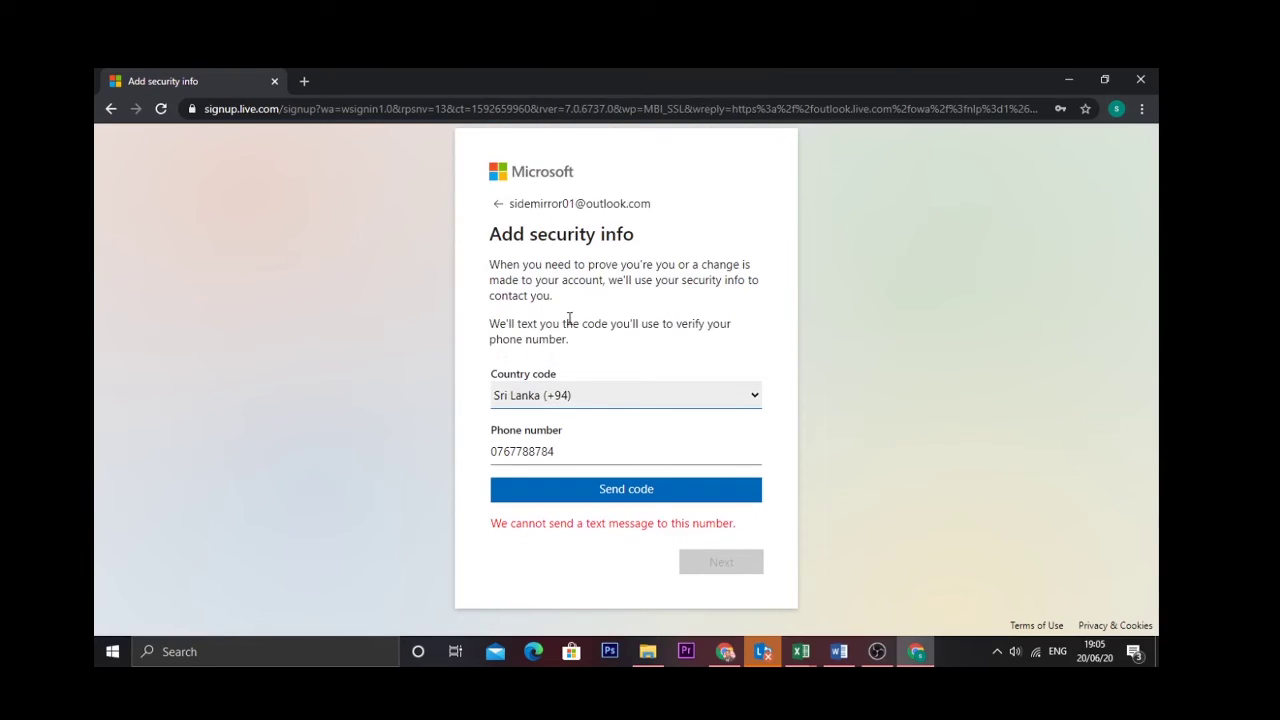
{"action": "left_click", "coordinate": [657, 495]}
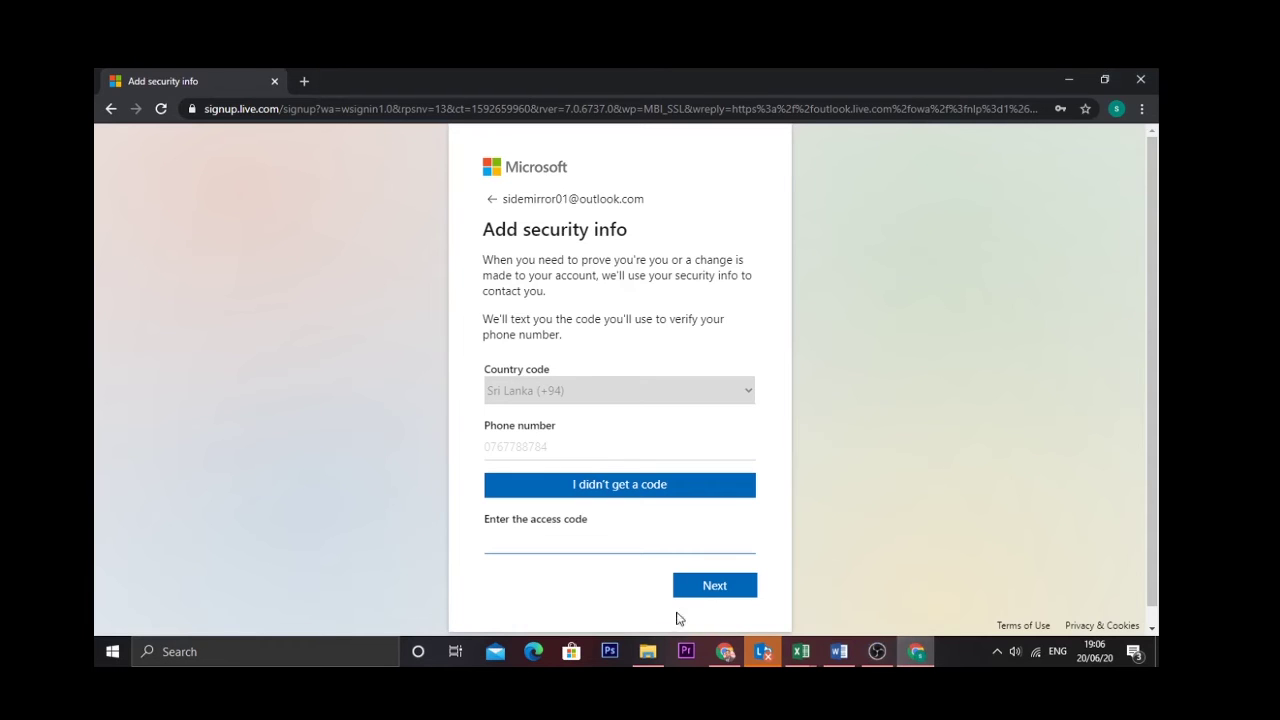
Enter the texted access code and submit it to finish creating the account
{"action": "left_click", "coordinate": [606, 553]}
{"action": "left_click", "coordinate": [736, 588]}
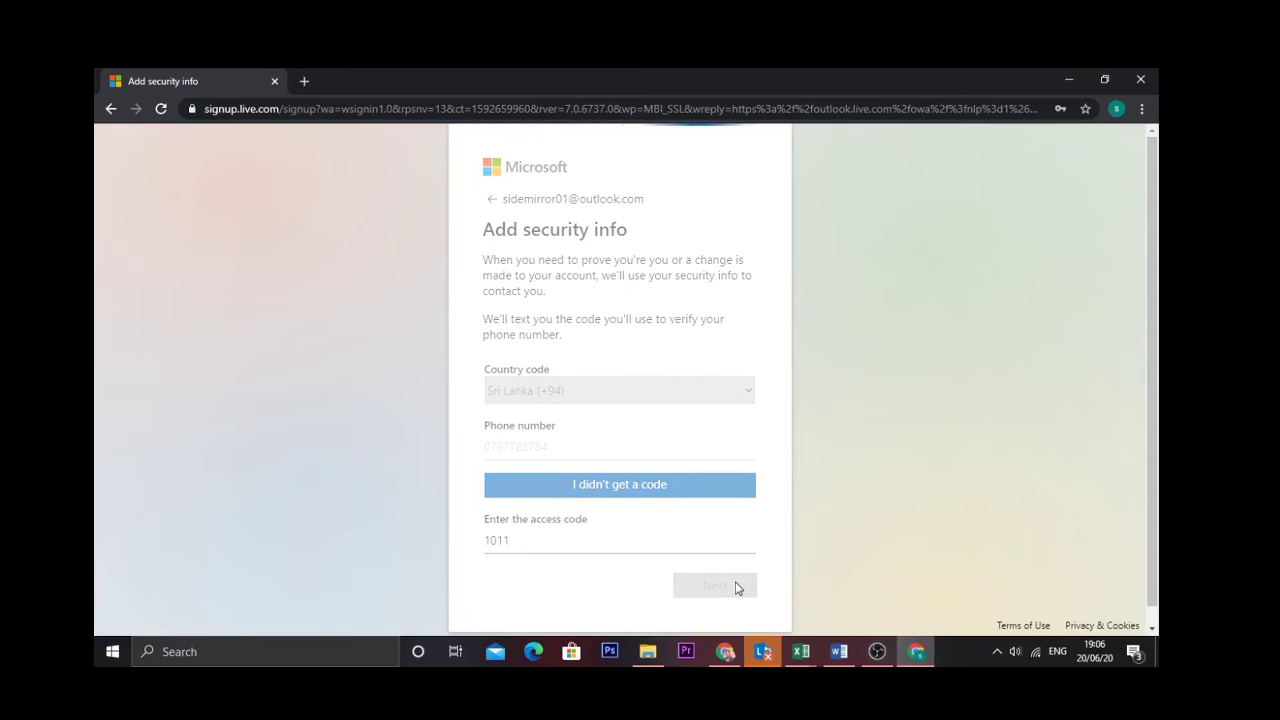